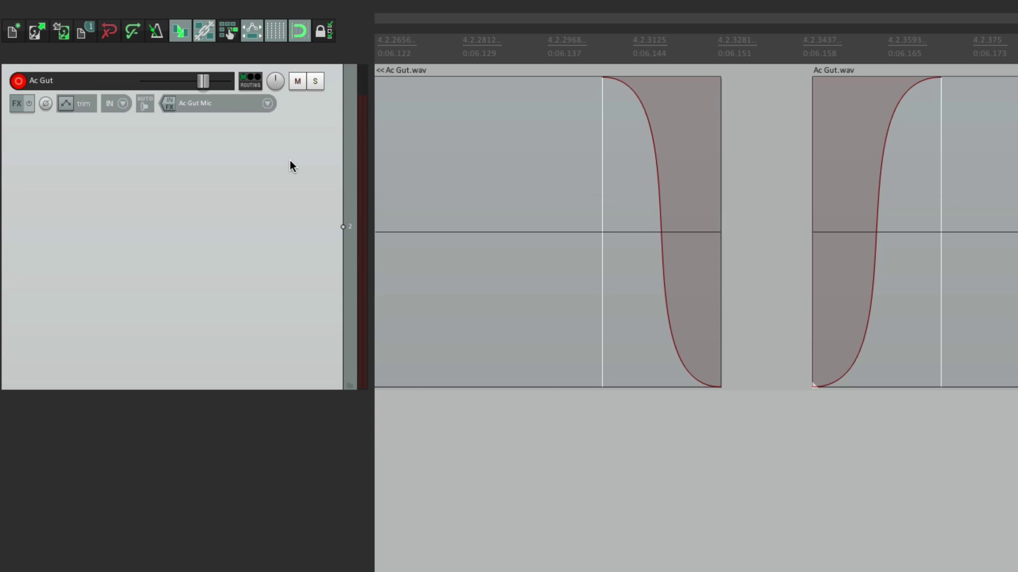
Step: Select all items, filter the action list by "fade", and run "Item: Cycle through fade-in shapes" once
key("ctrl+a")
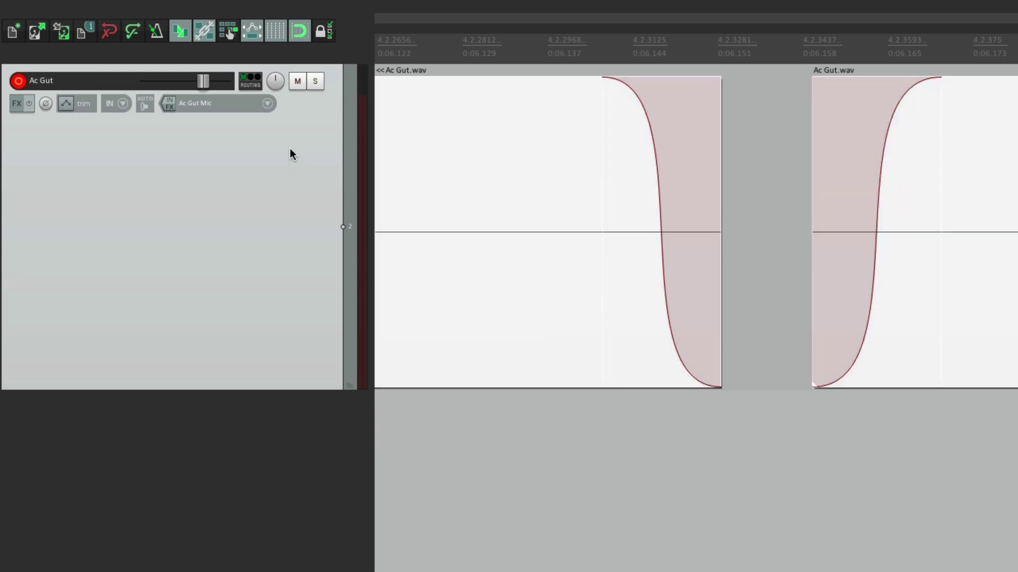
left_click(424, 14)
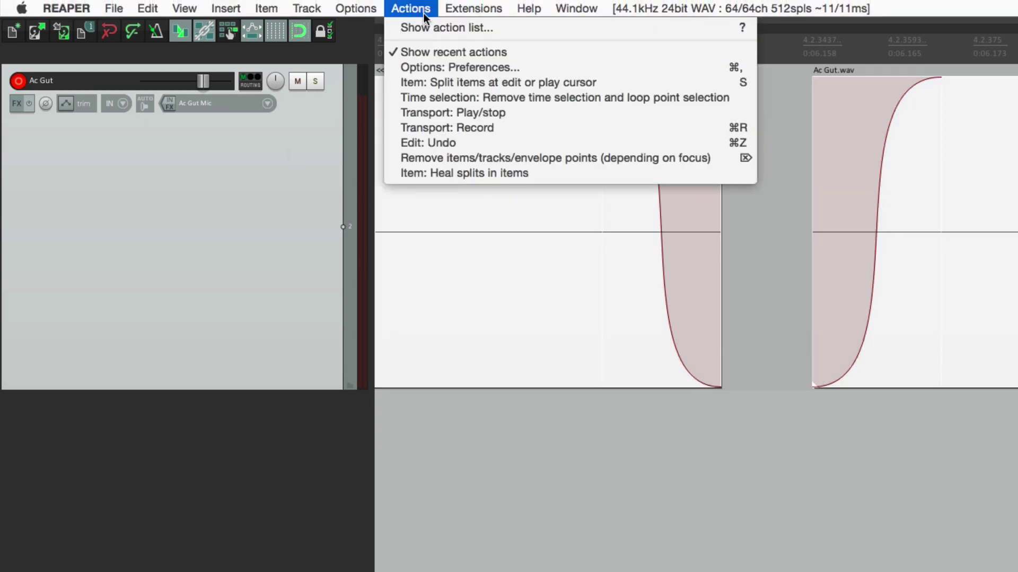
left_click(424, 23)
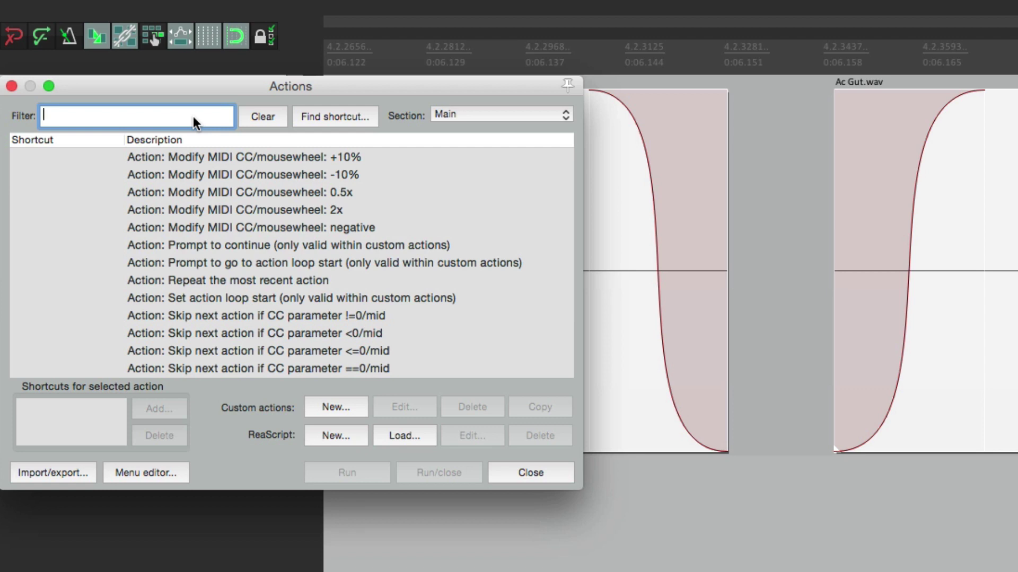
type("fade")
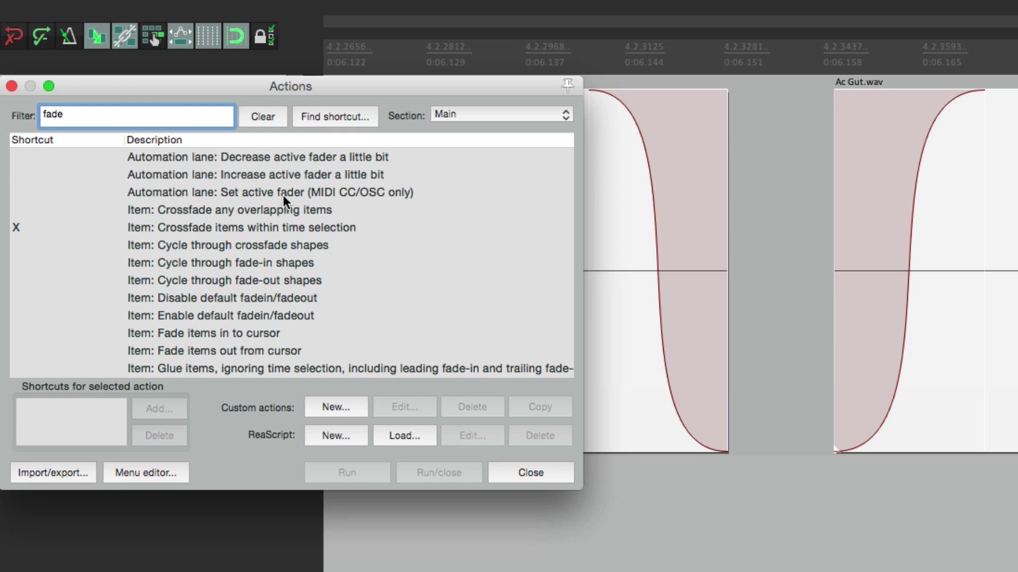
scroll(300, 276, "down", 3)
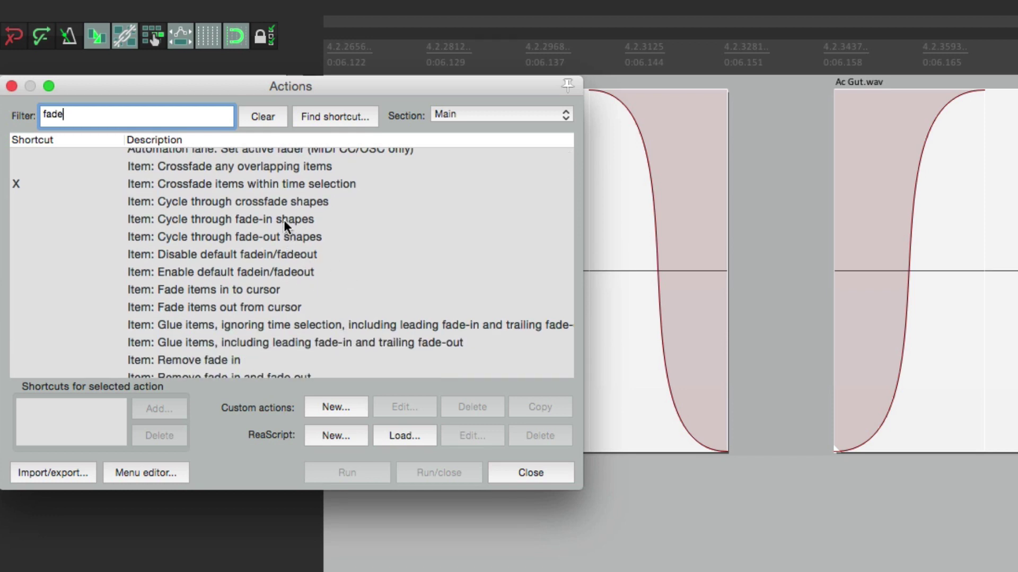
left_click(284, 220)
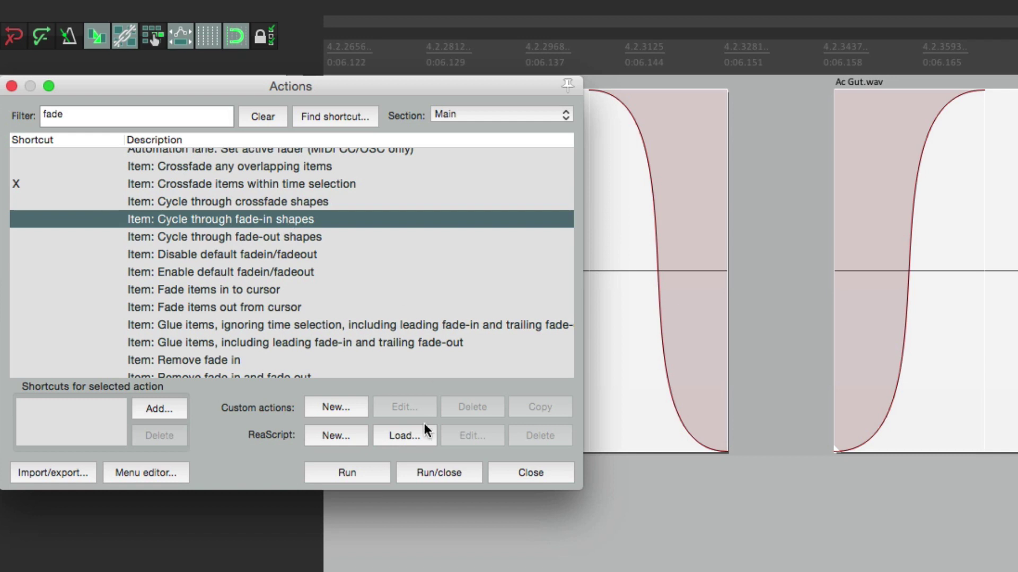
left_click(363, 474)
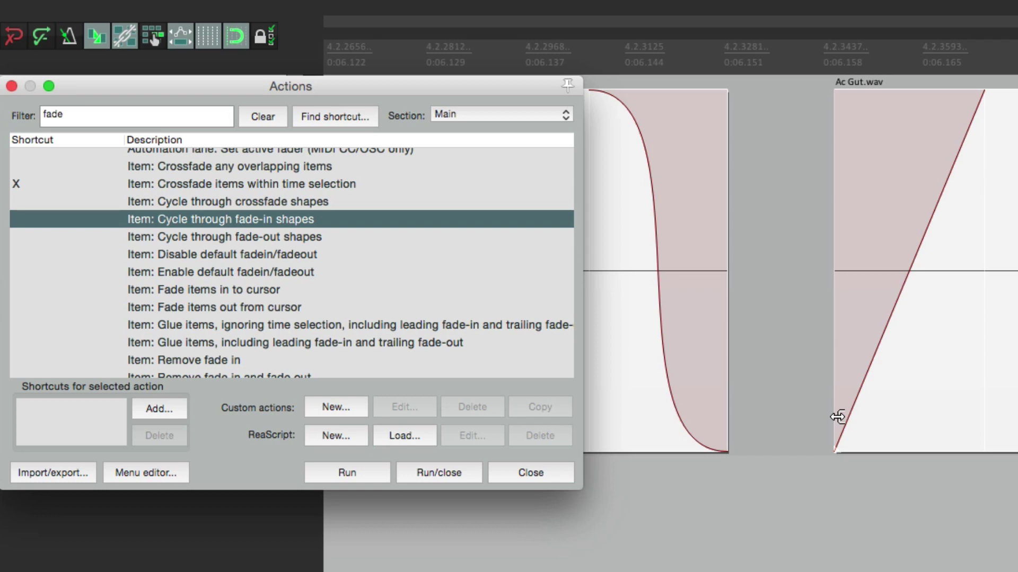
Step: Run "Item: Cycle through fade-in shapes" repeatedly for the split near 4.3.375, stopping at the gentle S-curve fade-in
left_click(863, 342)
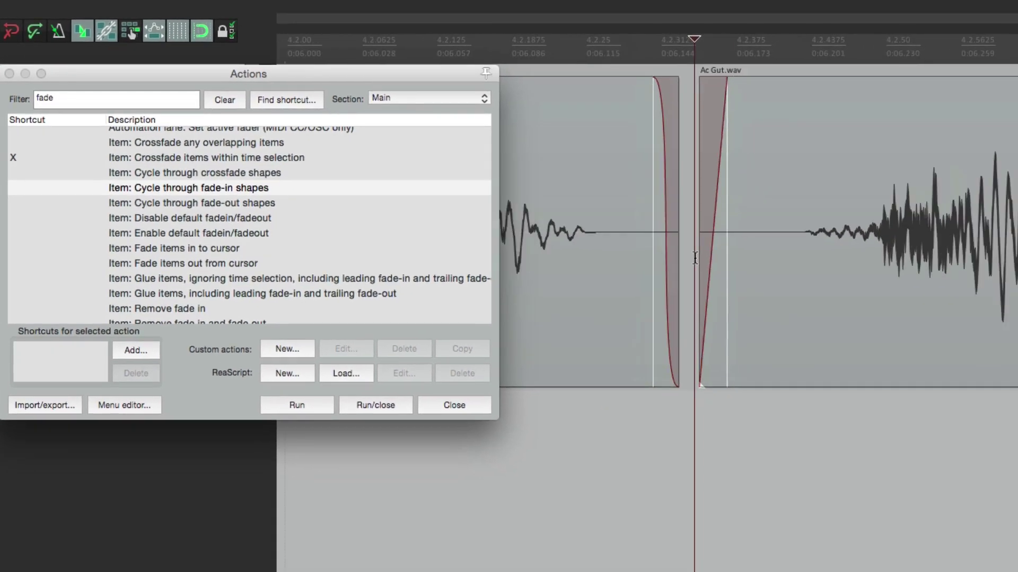
scroll(912, 252, "up", 10)
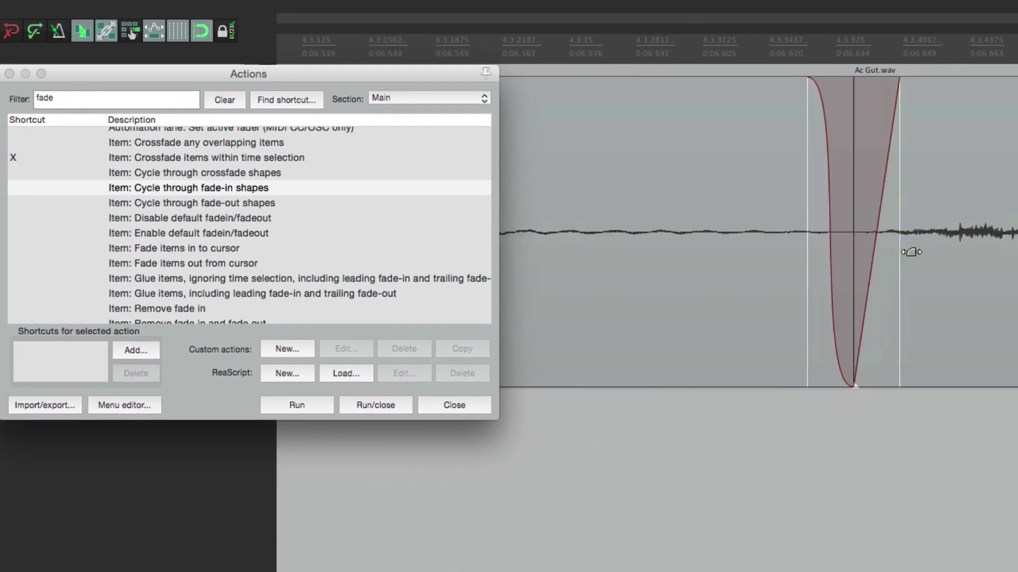
scroll(817, 271, "down", 3)
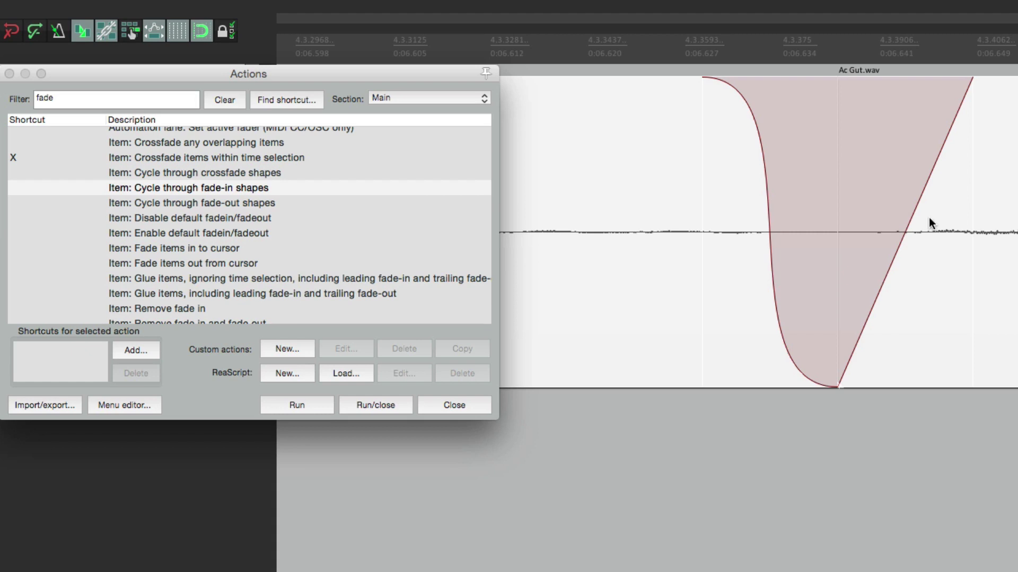
left_click(235, 185)
left_click(319, 404)
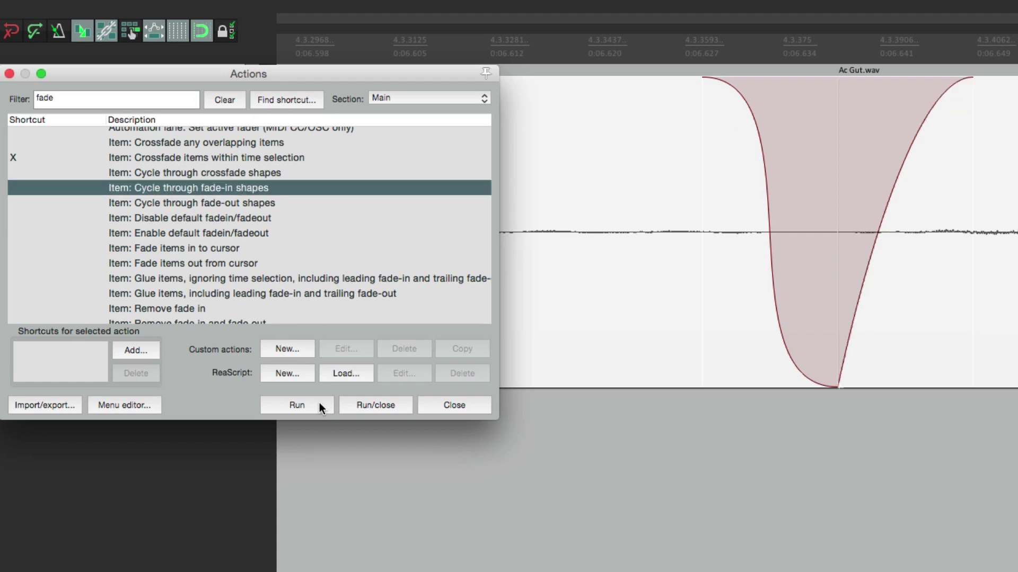
left_click(319, 403)
left_click(319, 402)
left_click(319, 402)
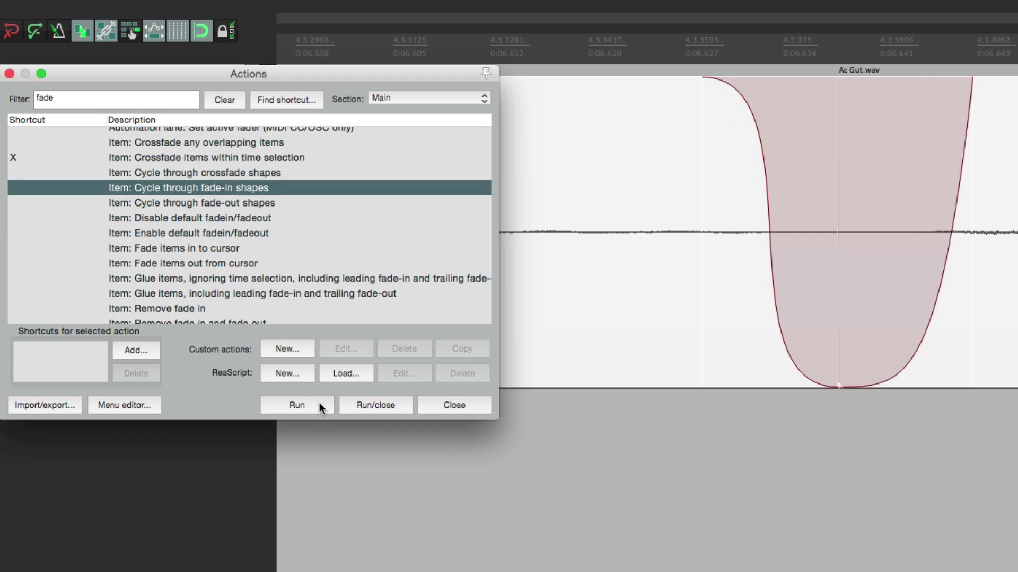
left_click(319, 402)
left_click(319, 403)
left_click(319, 402)
left_click(319, 402)
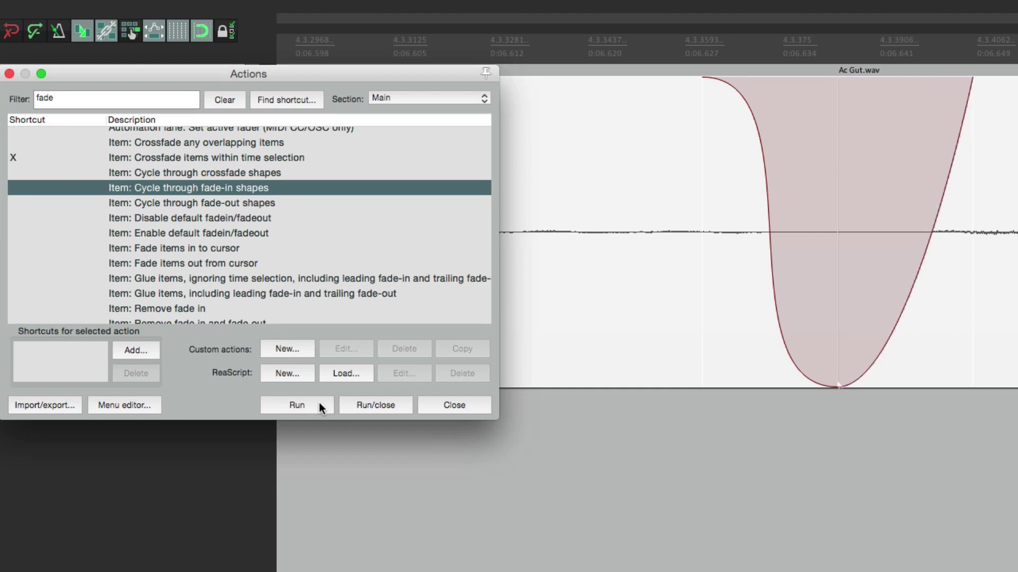
left_click(319, 402)
left_click(319, 403)
left_click(318, 402)
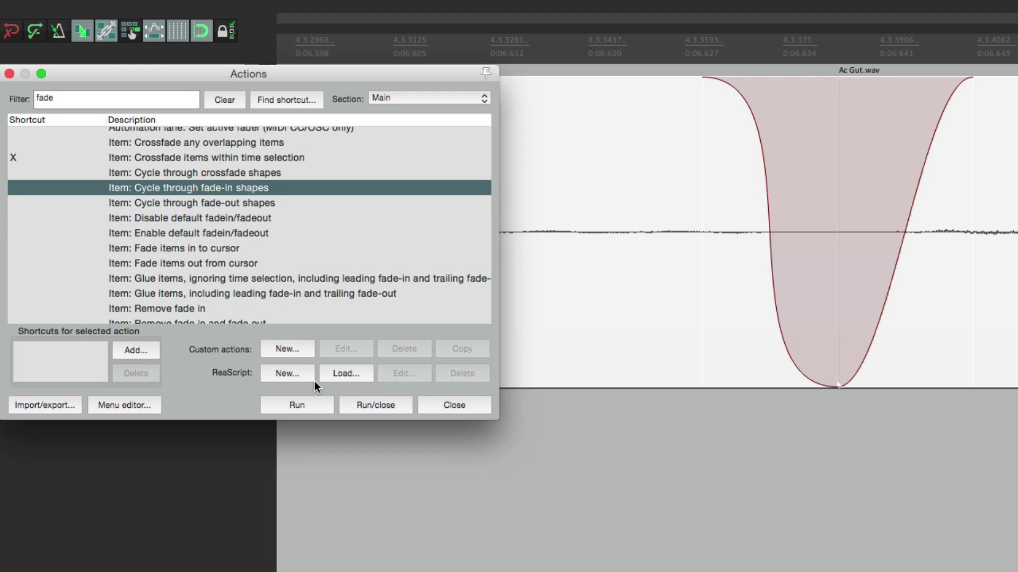
Step: Run "Item: Cycle through fade-out shapes" repeatedly, going from linear through every shape to the steep S-curve
left_click(256, 201)
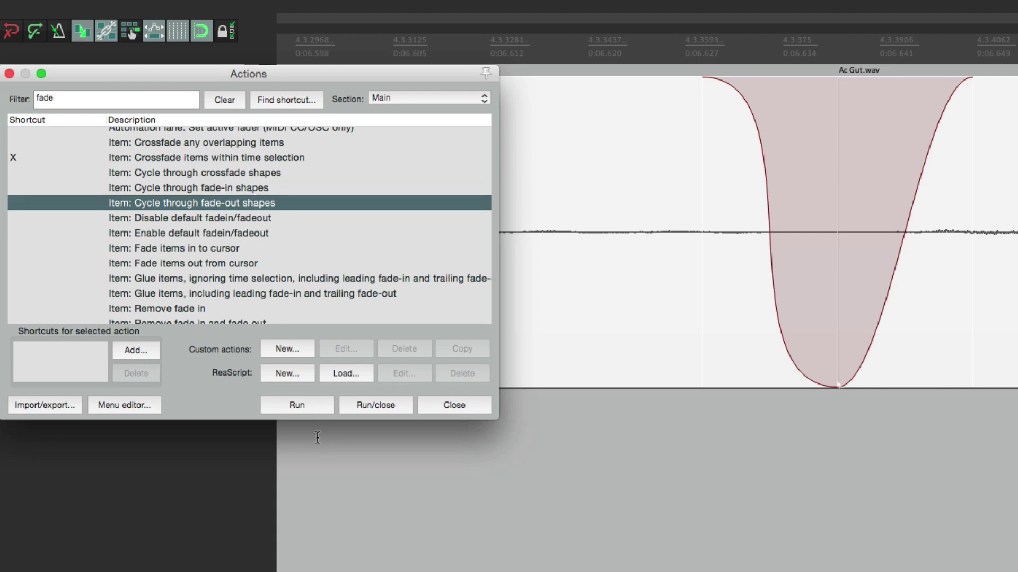
left_click(311, 410)
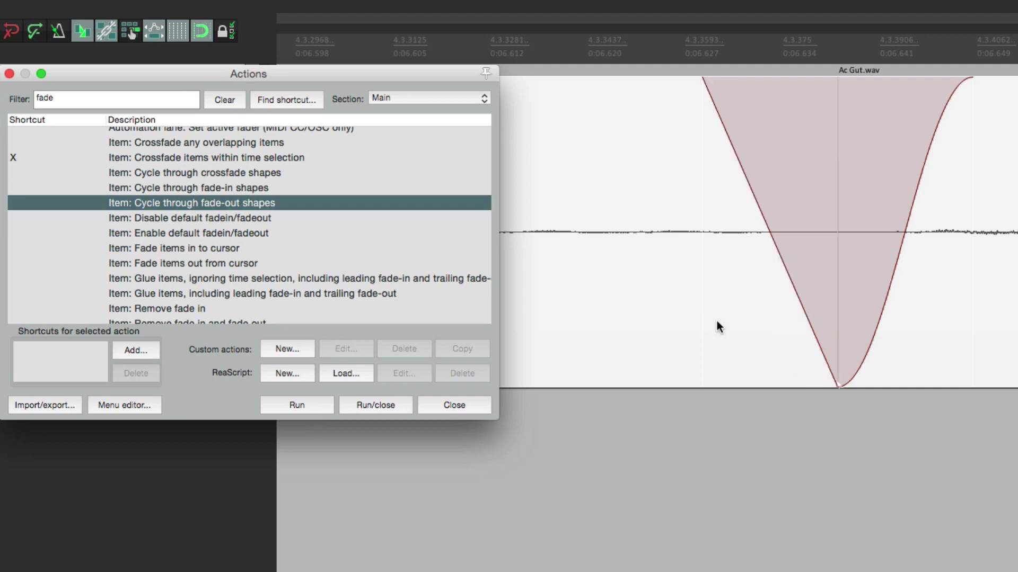
left_click(295, 405)
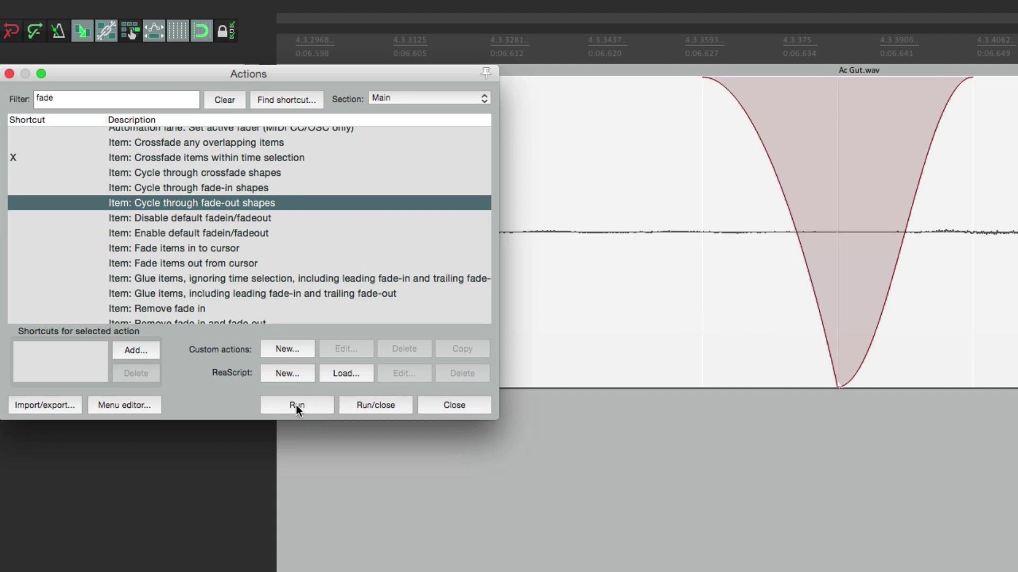
left_click(297, 405)
left_click(295, 405)
left_click(296, 405)
left_click(296, 404)
left_click(295, 405)
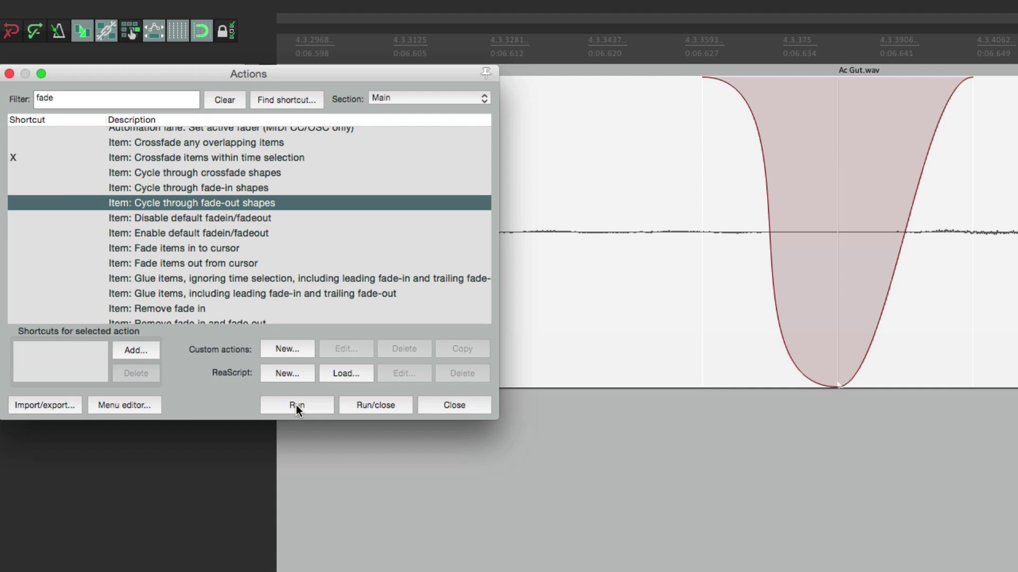
Step: Try a manual fade-in from the start of the first Ac Gut.wav item to just before 2.1.00, and undo it
left_click(242, 250)
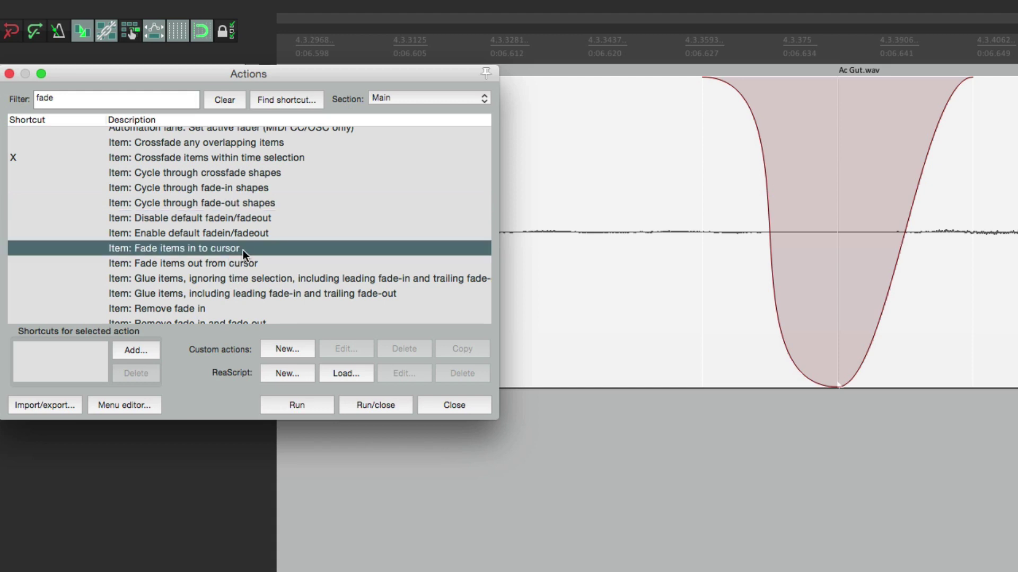
left_click(261, 263)
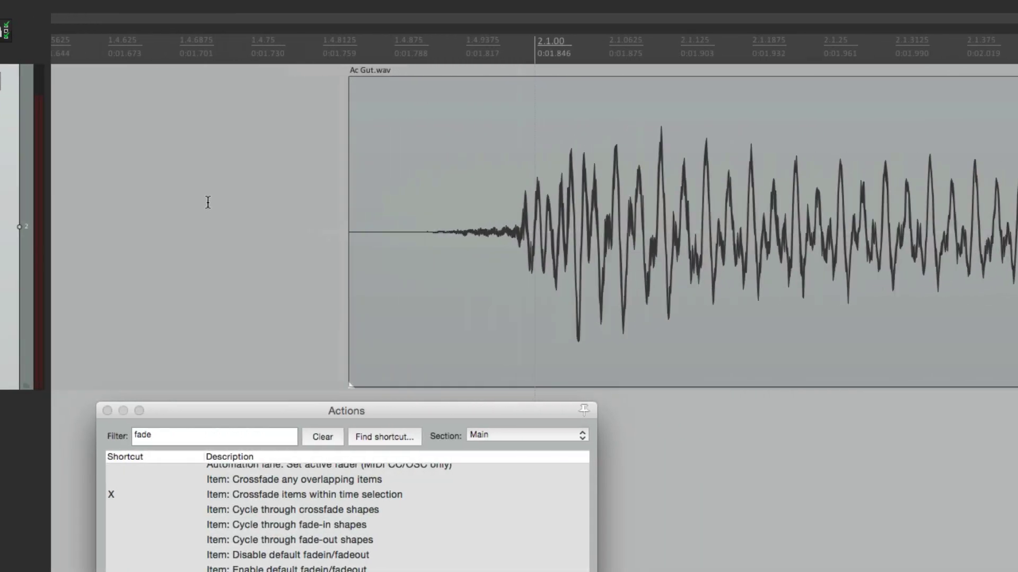
left_click(486, 159)
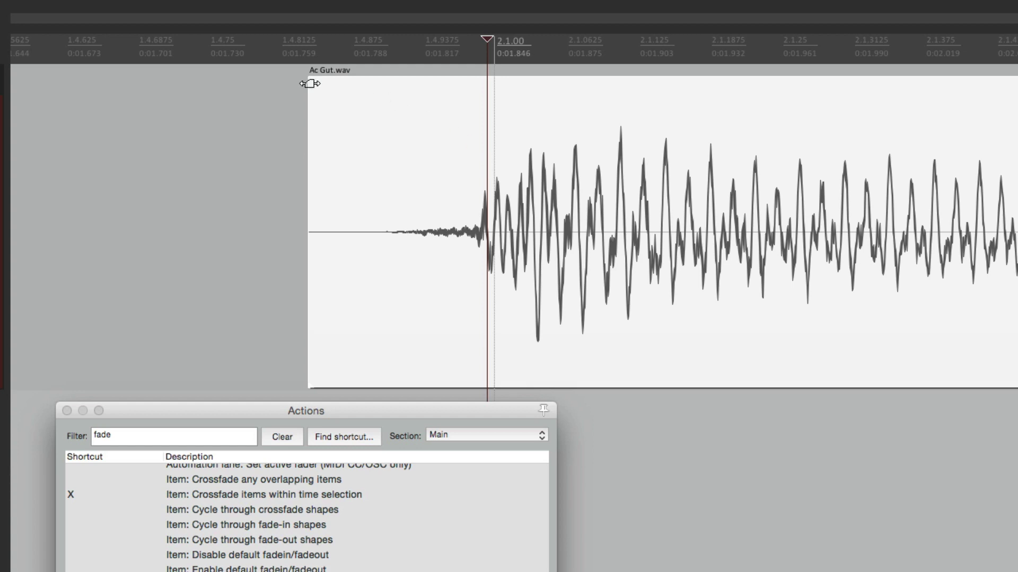
left_click_drag(310, 84, 485, 93)
key("super+z")
Step: Place the edit cursor shortly after 2.2.00 in the first Ac Gut.wav item and run "Item: Fade items in to cursor"
scroll(462, 134, "down", 3)
scroll(462, 134, "right", 5)
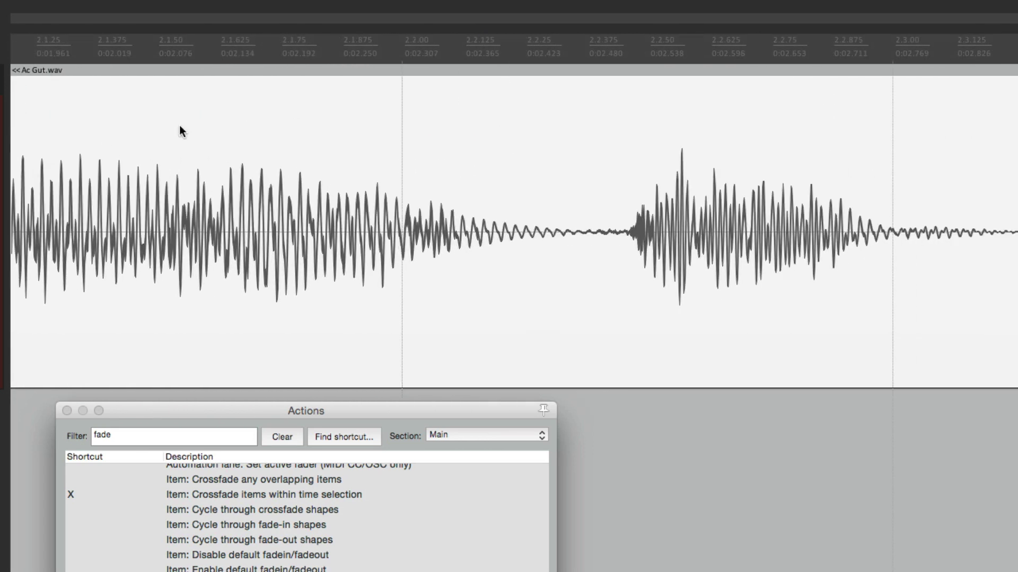
left_click(451, 125)
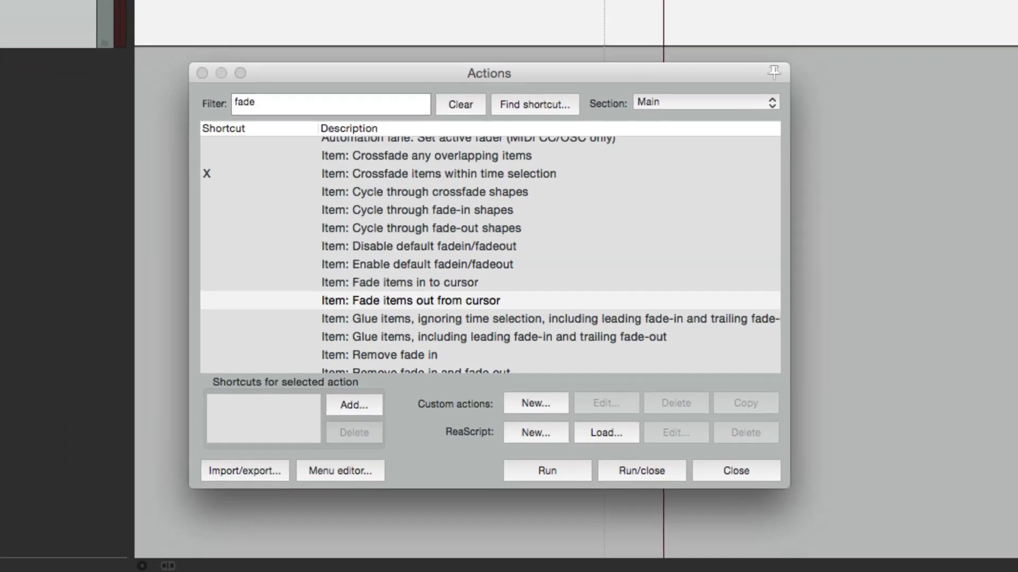
scroll(330, 559, "down", 3)
left_click(513, 229)
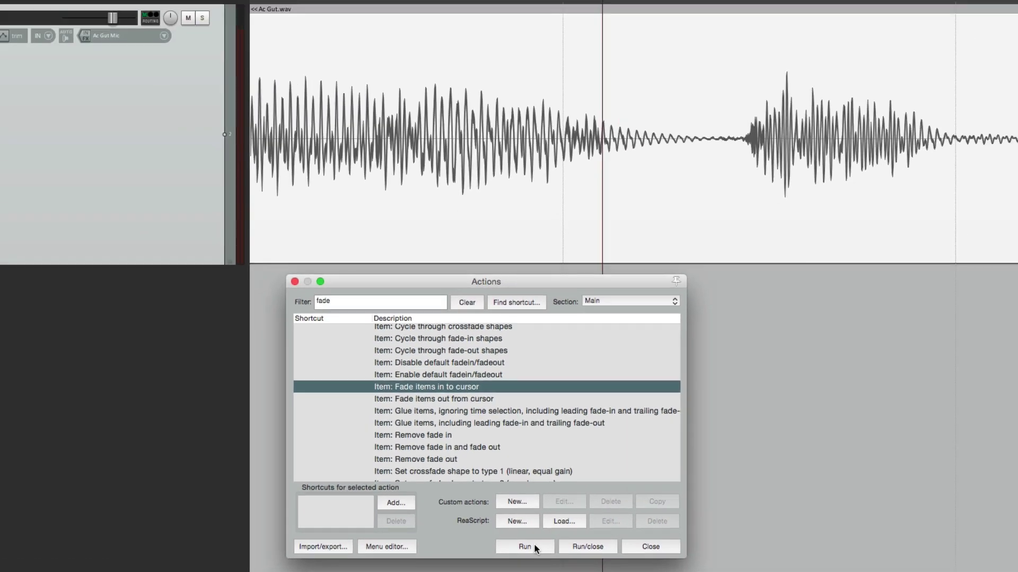
left_click(560, 472)
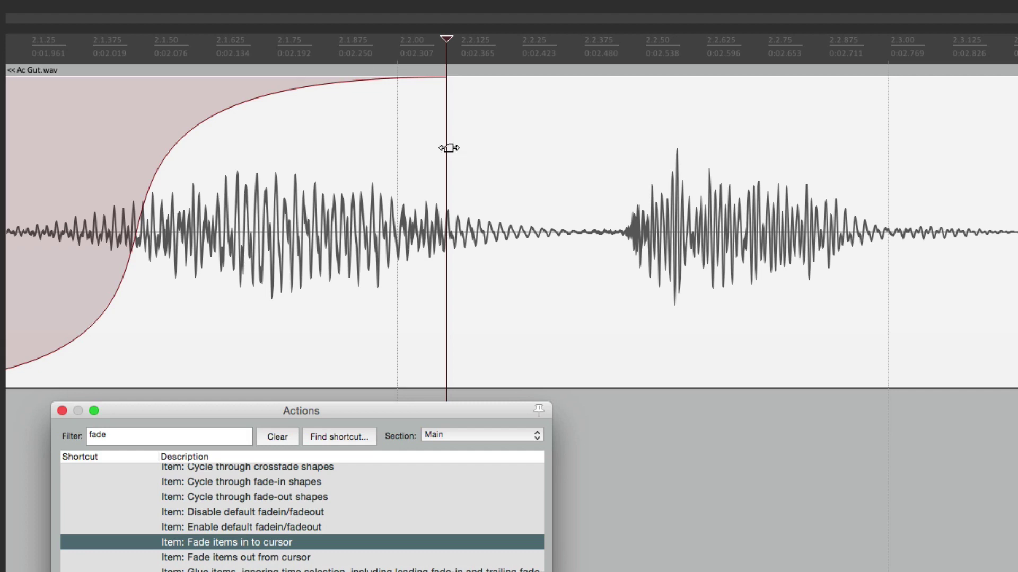
Step: Place the edit cursor at about 2.3.375 in the first Ac Gut.wav item and run "Item: Fade items out from cursor"
scroll(448, 149, "down", 5)
scroll(562, 142, "right", 5)
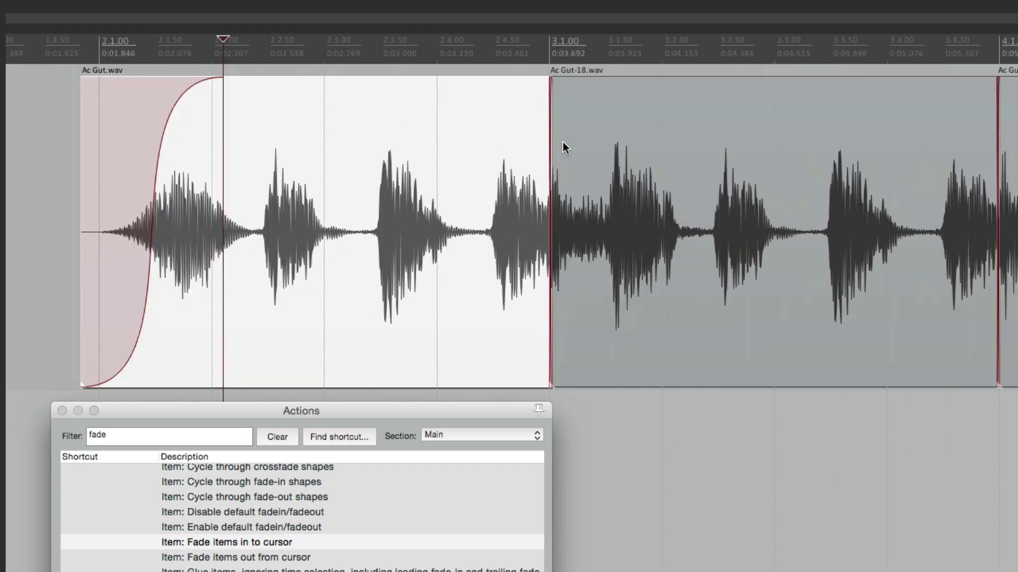
scroll(656, 225, "up", 8)
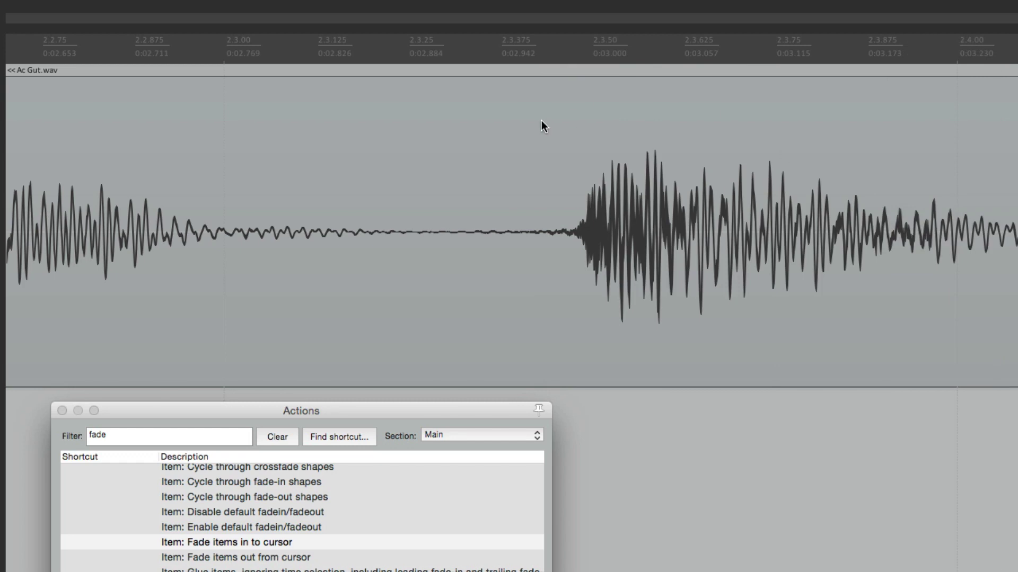
left_click(523, 114)
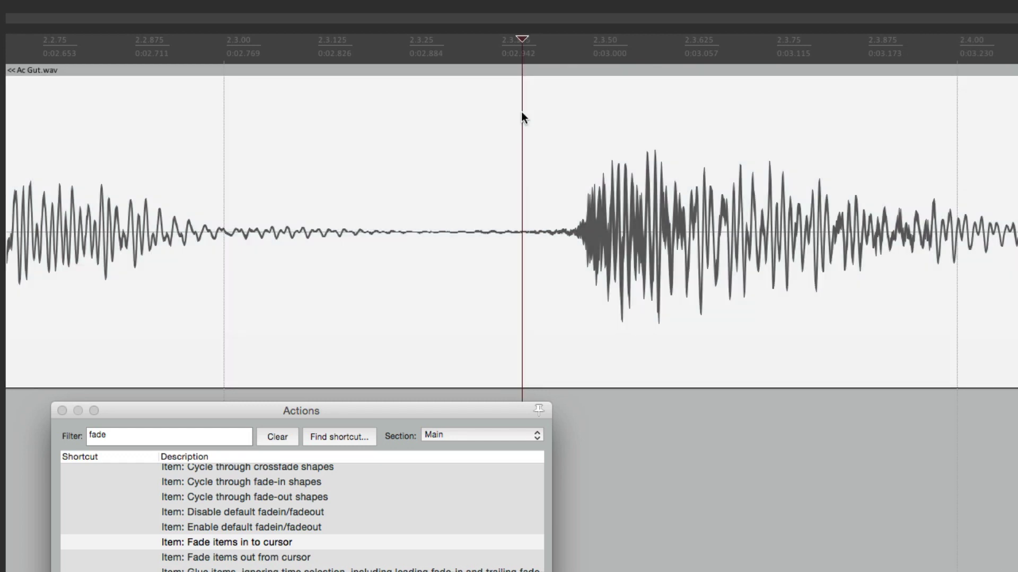
scroll(533, 124, "right", 10)
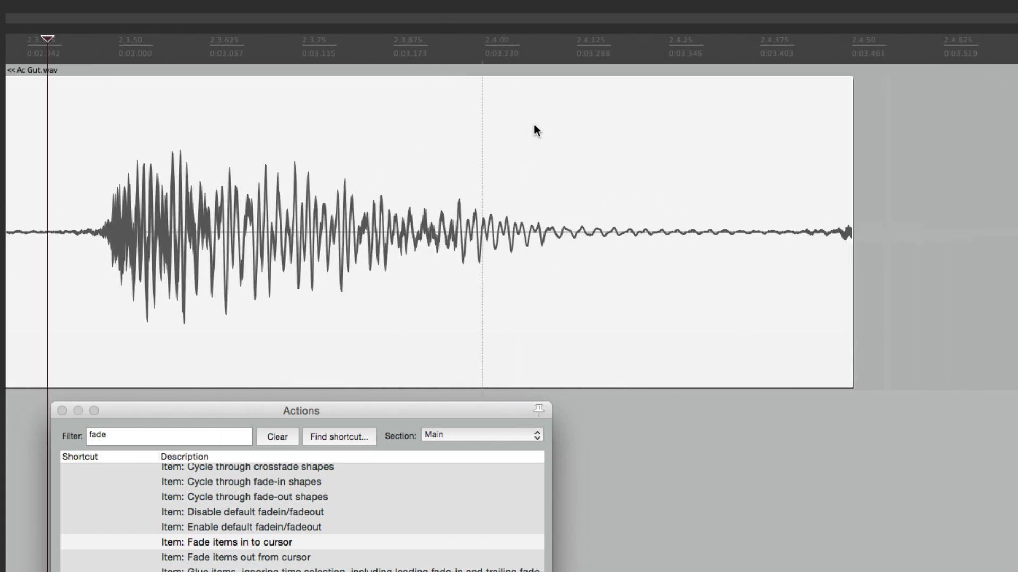
scroll(761, 116, "left", 12)
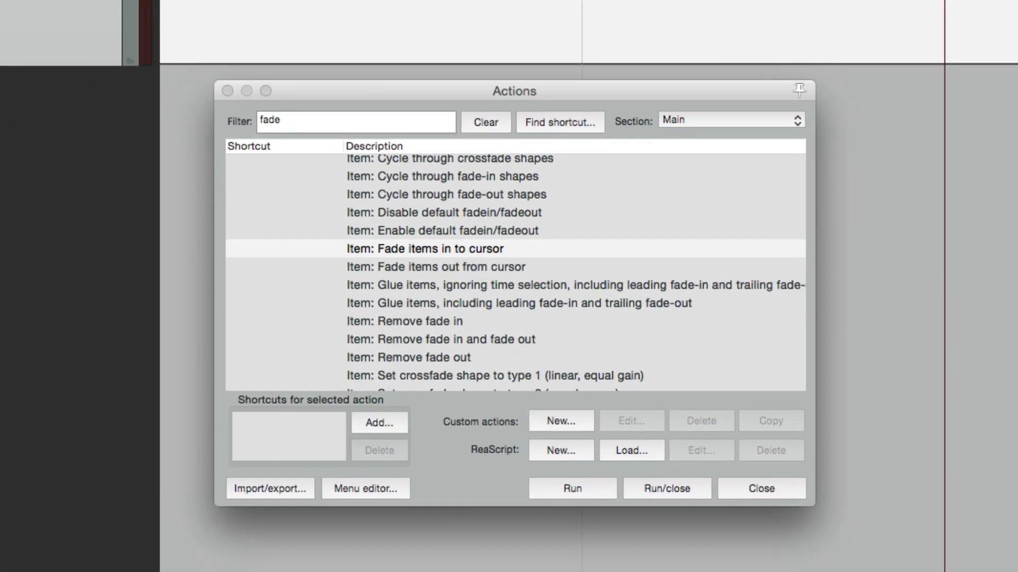
left_click(446, 268)
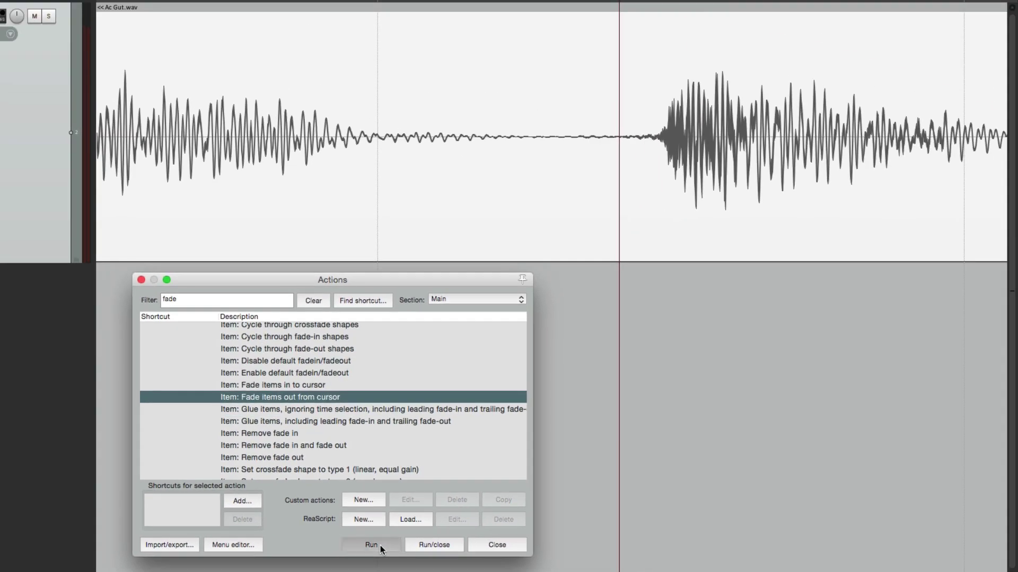
left_click(586, 488)
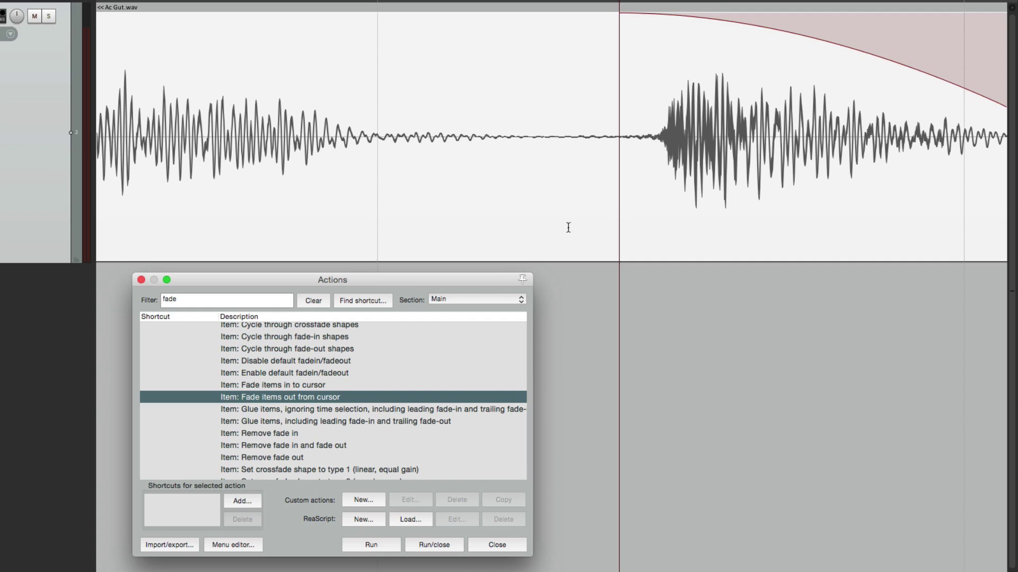
left_click(624, 131)
scroll(621, 159, "down", 5)
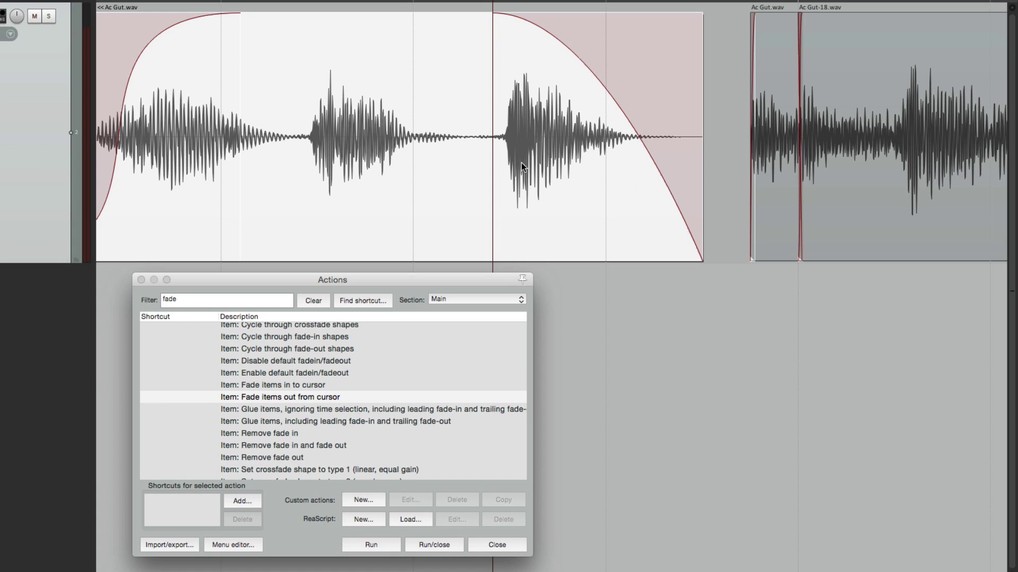
scroll(521, 163, "up", 3)
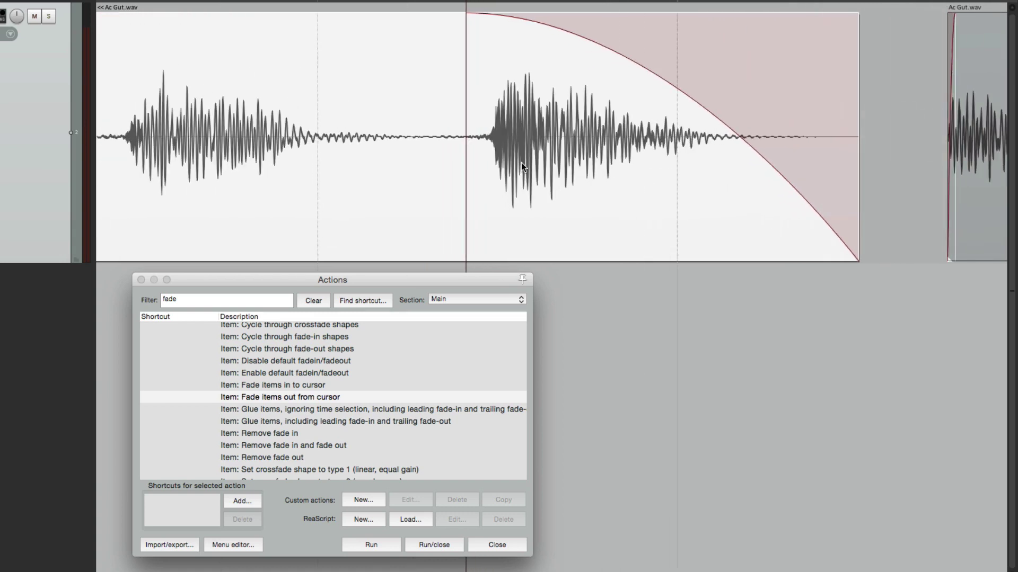